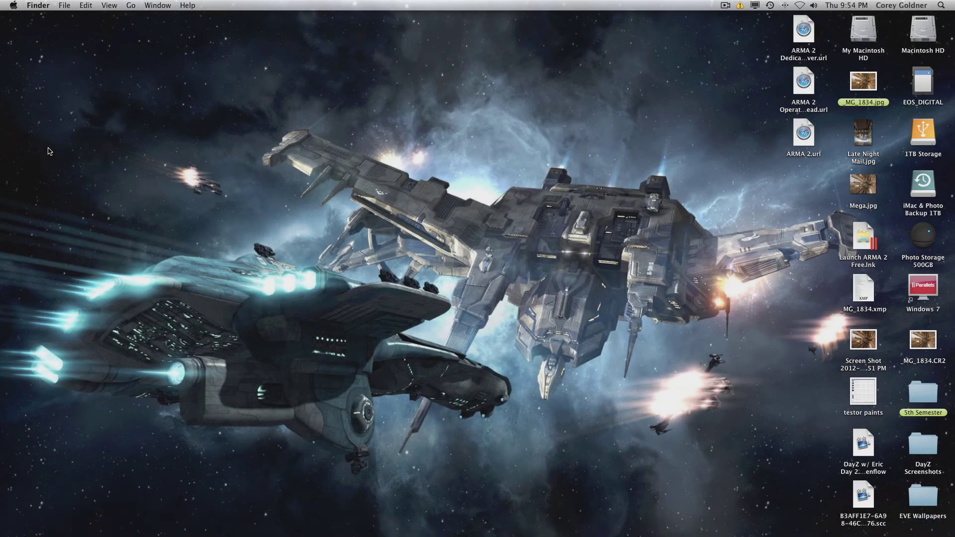
Review this Mac's specifications, including the graphics card details, in About This Mac
left_click_drag(241, 209, 221, 205)
left_click(14, 5)
left_click(20, 18)
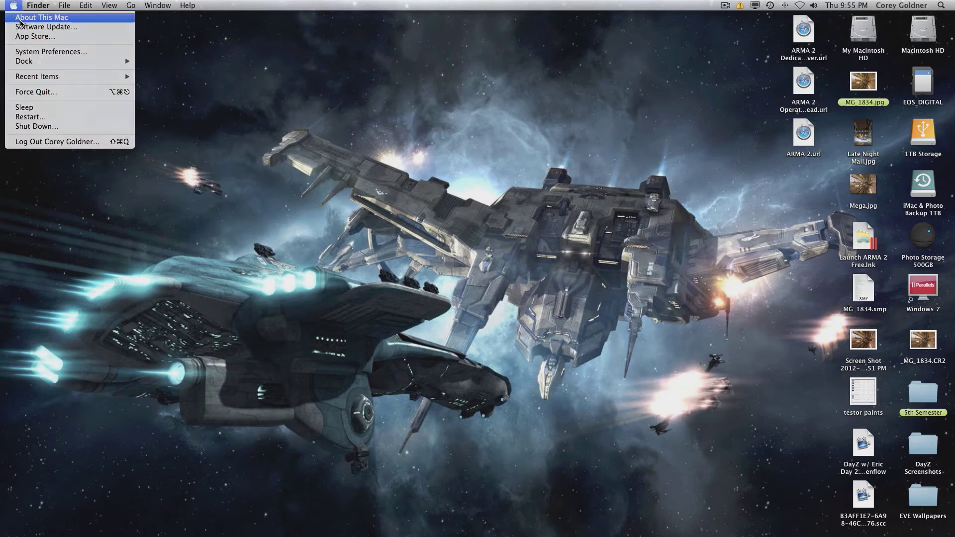
left_click_drag(451, 103, 379, 103)
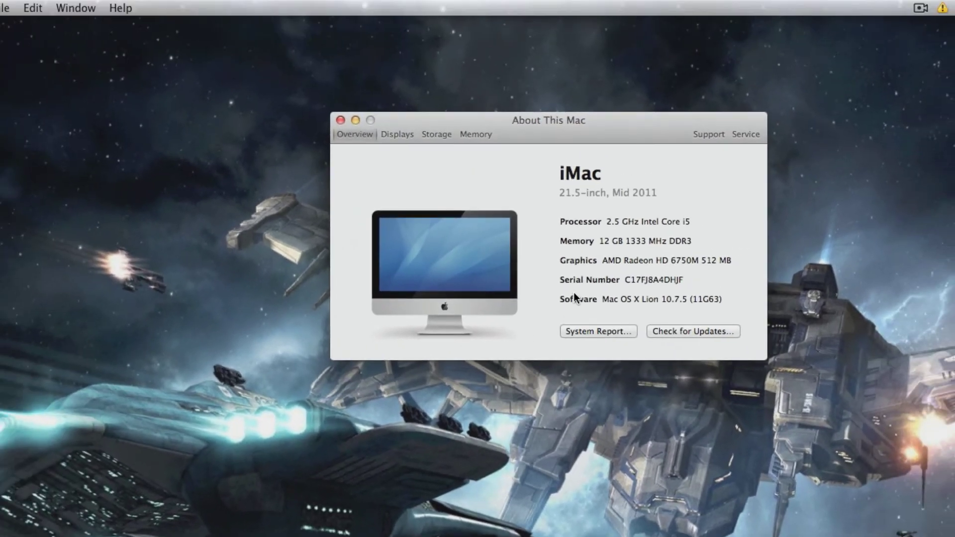
left_click_drag(714, 261, 685, 261)
left_click(704, 317)
left_click_drag(563, 124, 363, 134)
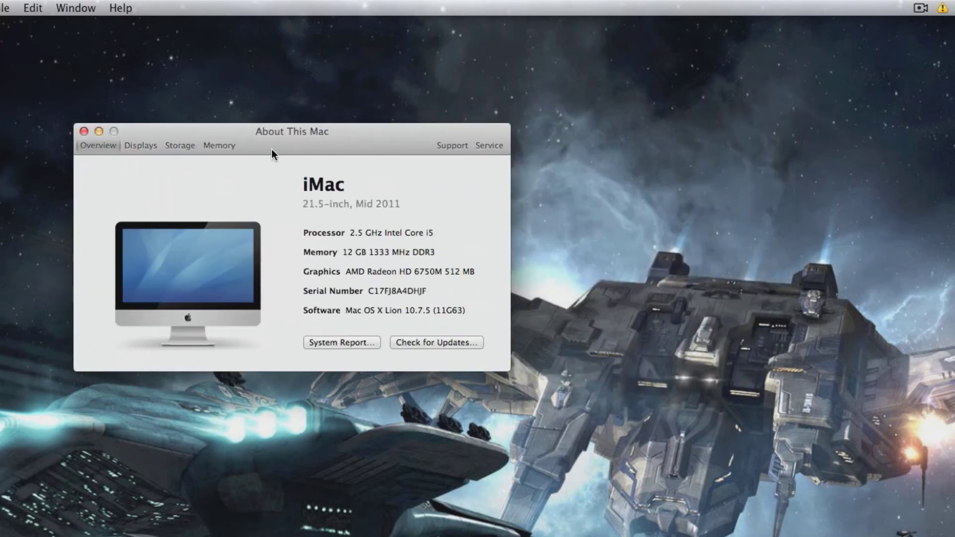
left_click(88, 134)
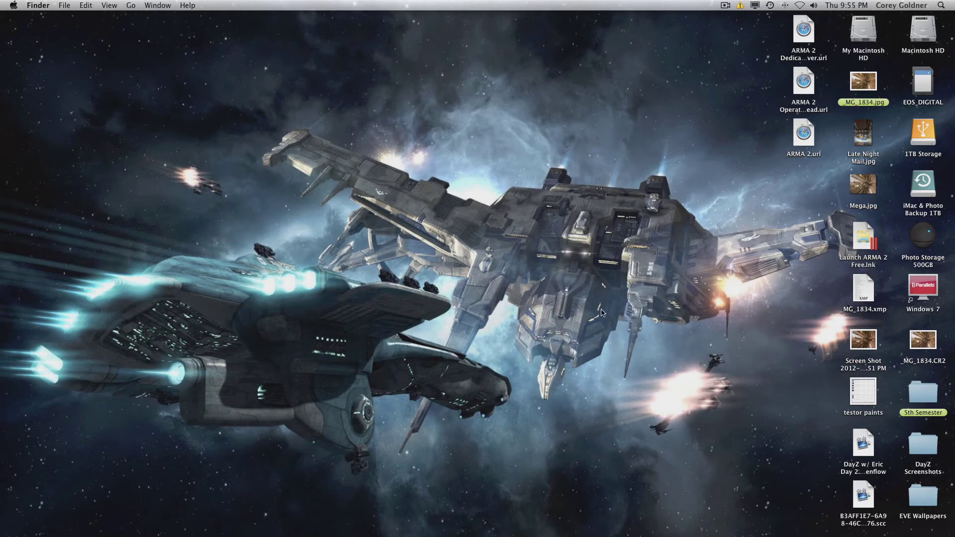
Launch Parallels Desktop and set the Windows 7 VM's General memory to 8192 MB
mouse_move(571, 536)
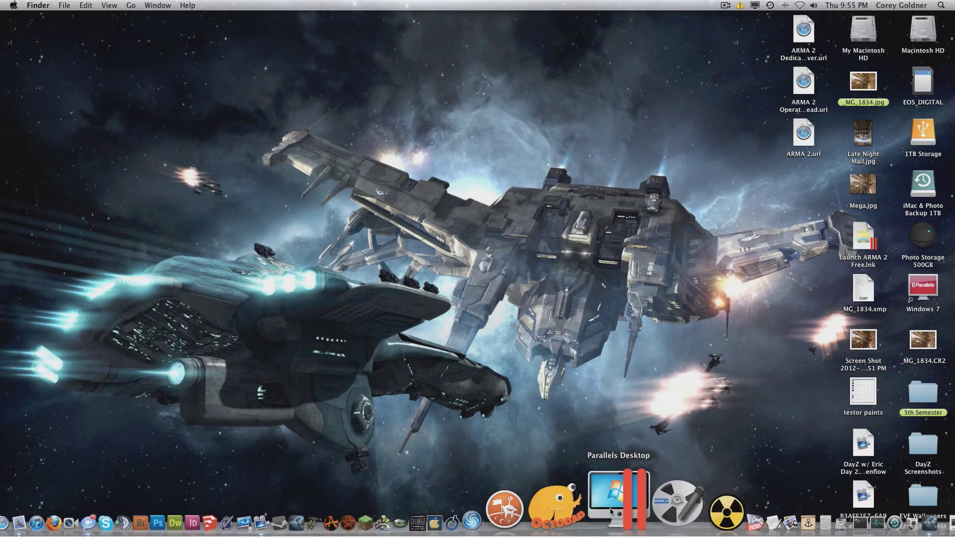
left_click(610, 509)
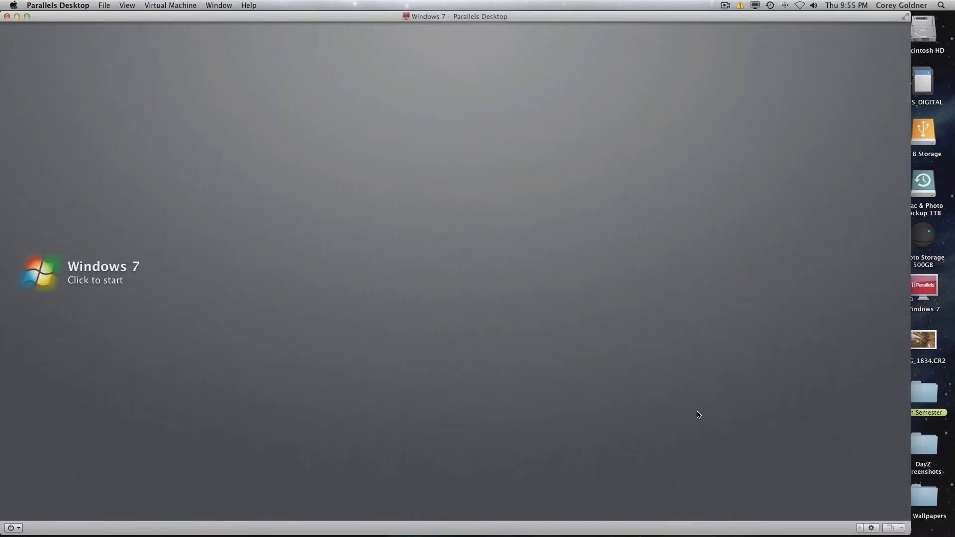
left_click(872, 528)
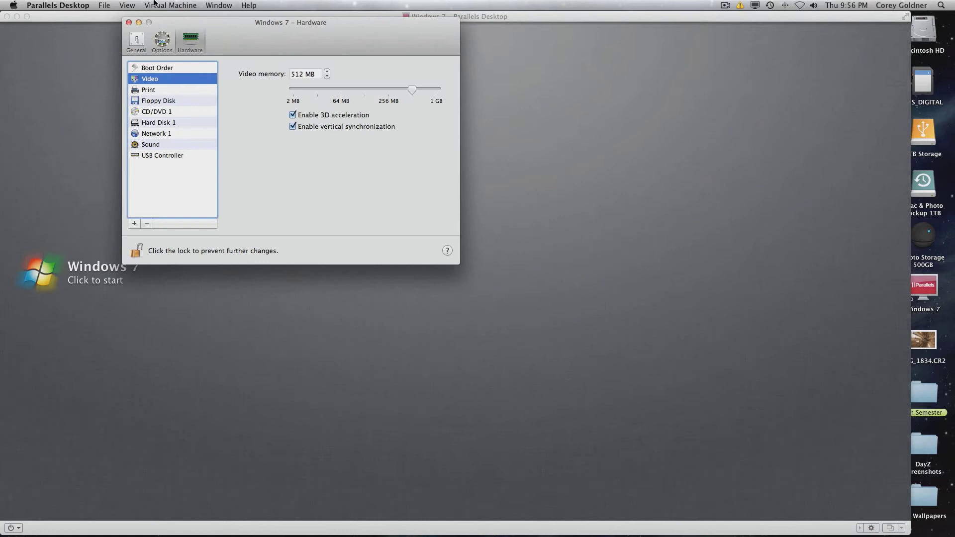
left_click(138, 42)
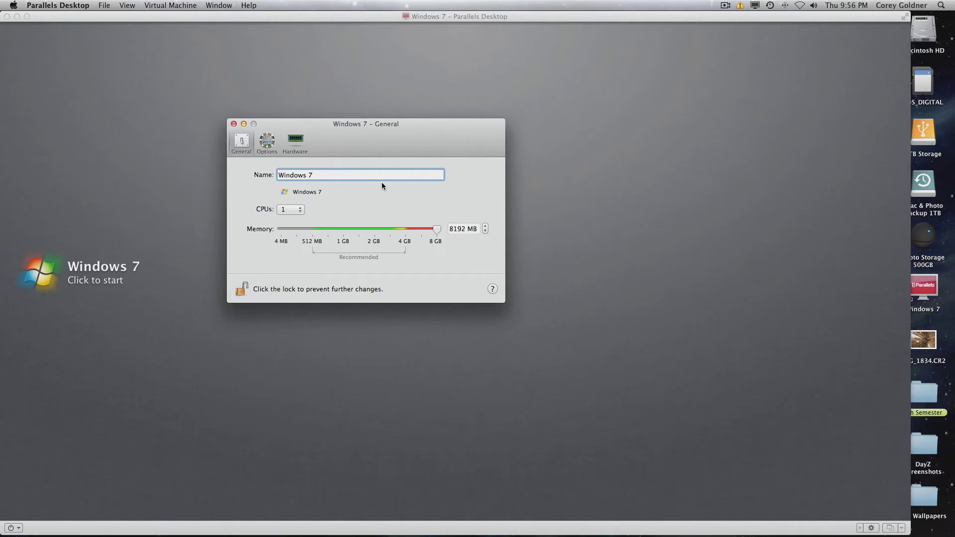
left_click_drag(437, 229, 528, 251)
left_click_drag(413, 147, 501, 165)
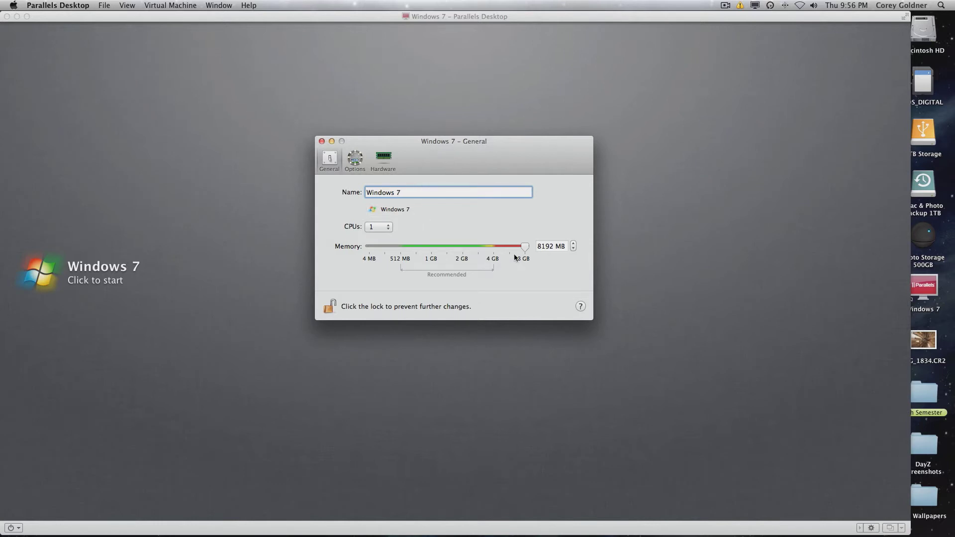
left_click_drag(525, 246, 625, 271)
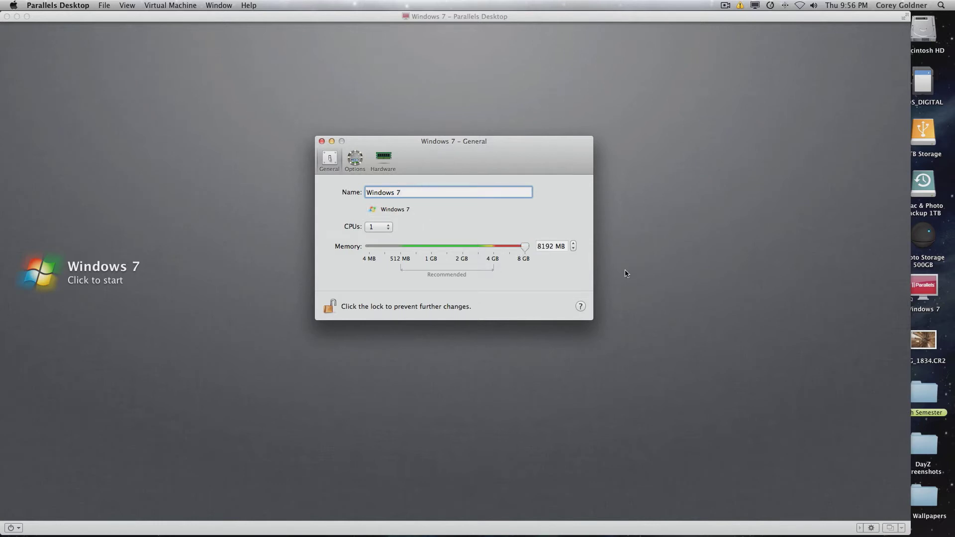
Leave Video at 512 MB with 3D acceleration and vertical sync enabled, then close the VM configuration
left_click(383, 157)
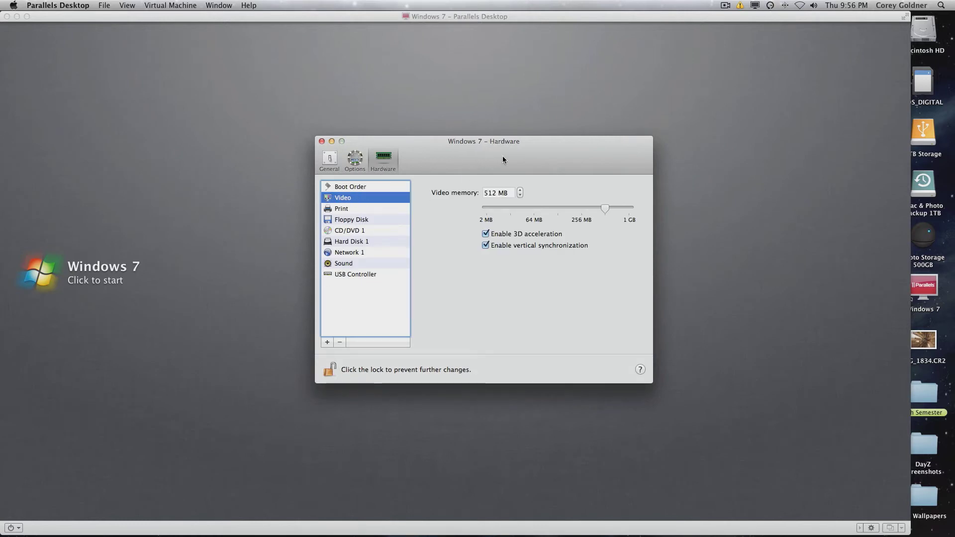
left_click_drag(503, 156, 463, 171)
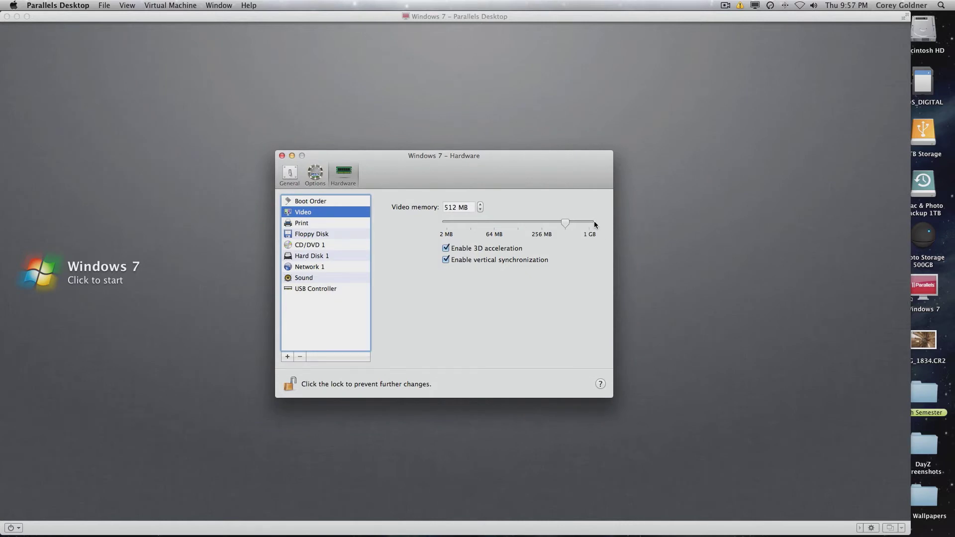
mouse_move(572, 222)
left_mouse_down()
mouse_move(553, 225)
mouse_move(566, 234)
left_mouse_up()
left_click_drag(514, 183, 511, 157)
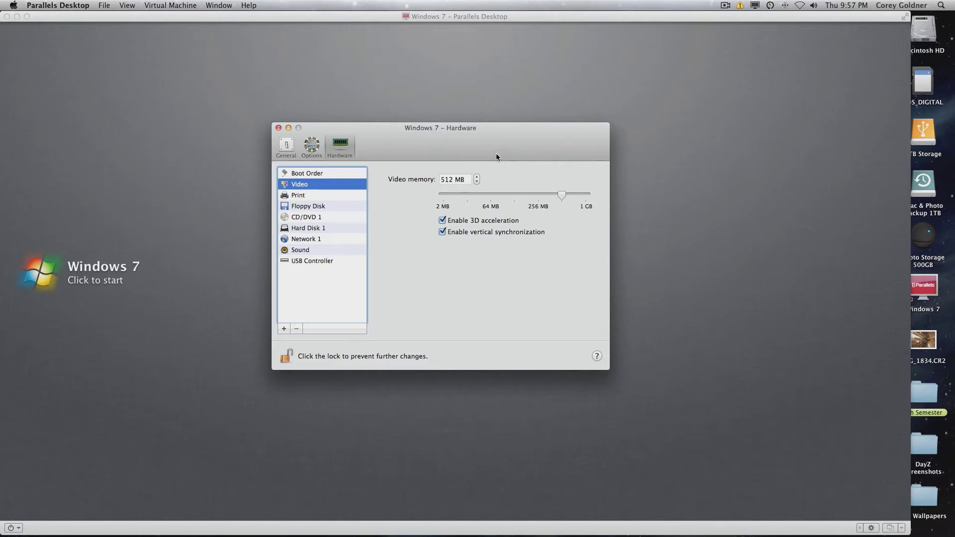
left_click_drag(497, 154, 450, 143)
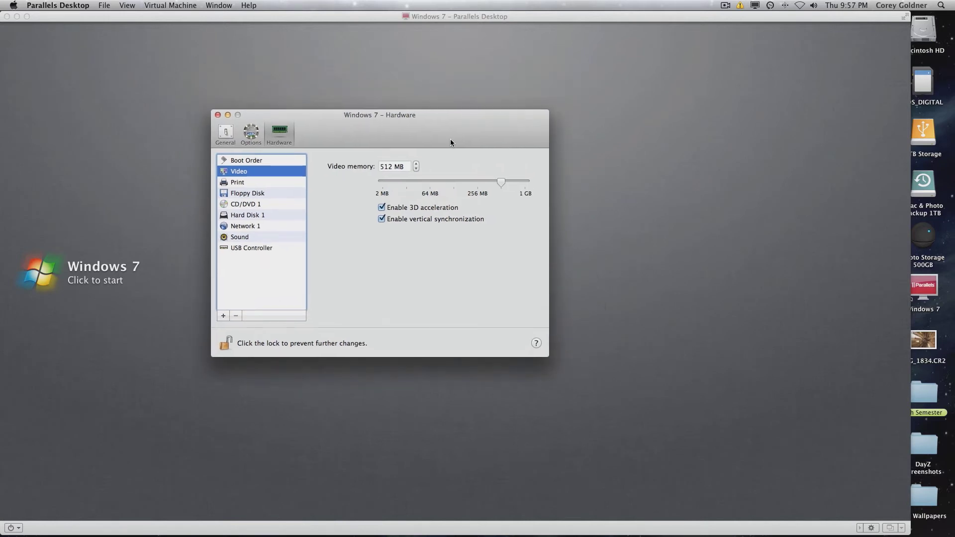
left_click(218, 115)
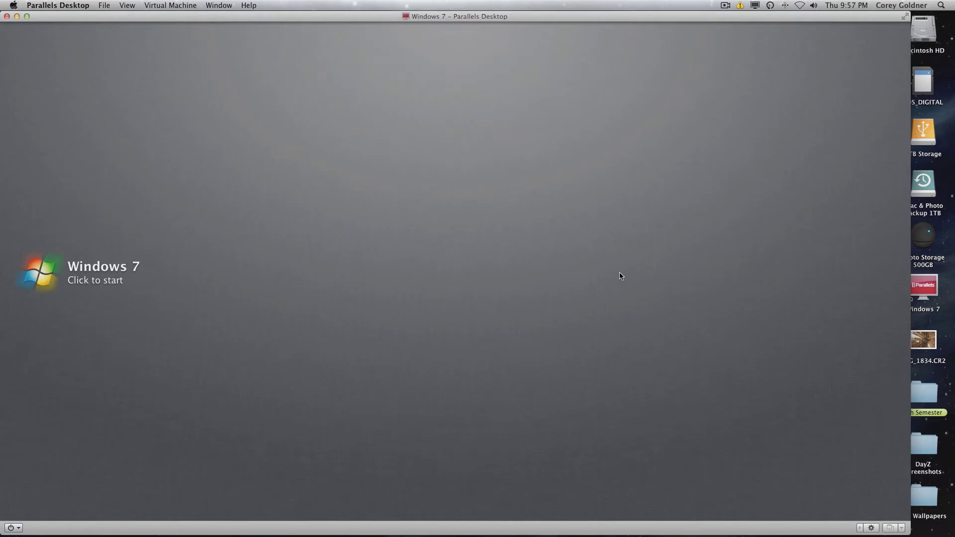
Boot the Windows 7 VM, switch it out of full screen, and open its Start menu
left_click(42, 281)
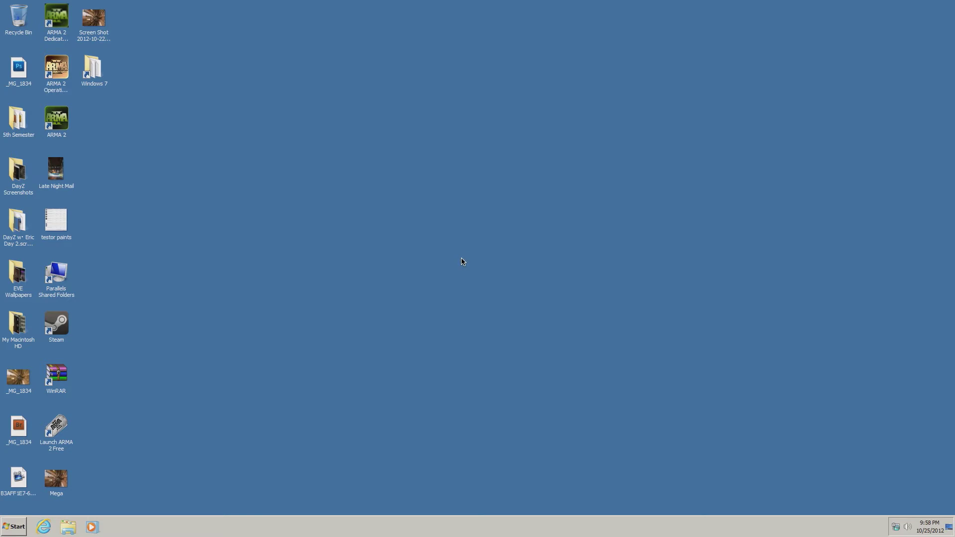
key("ctrl+super+f")
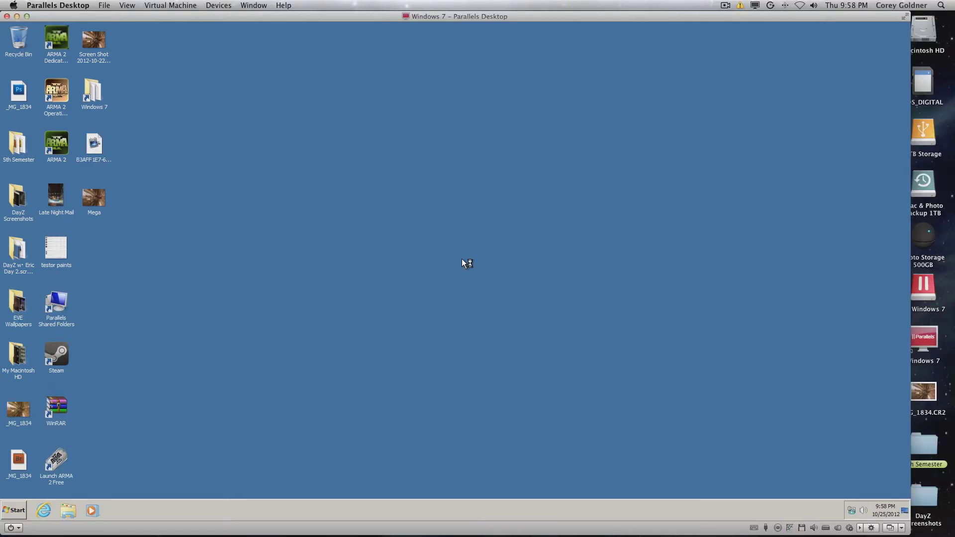
left_click(19, 505)
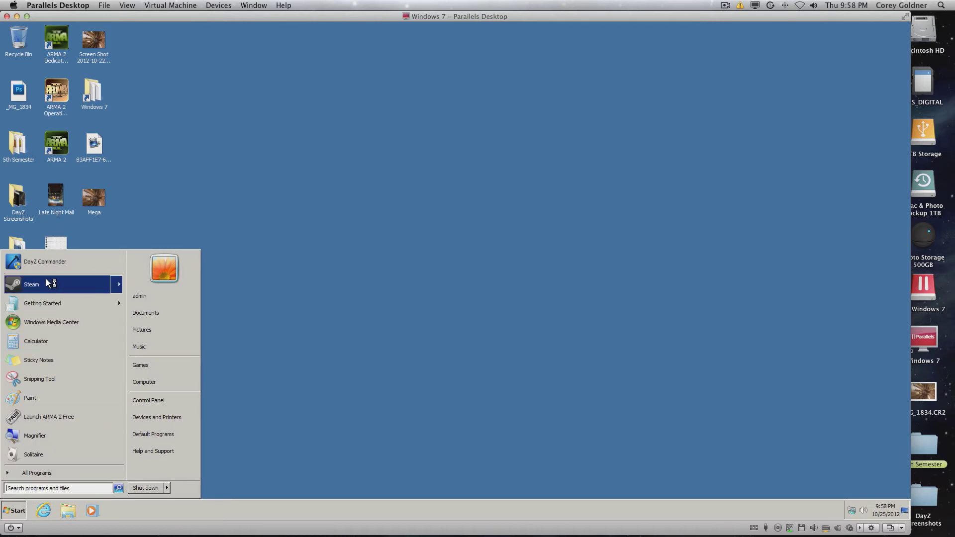
mouse_move(48, 283)
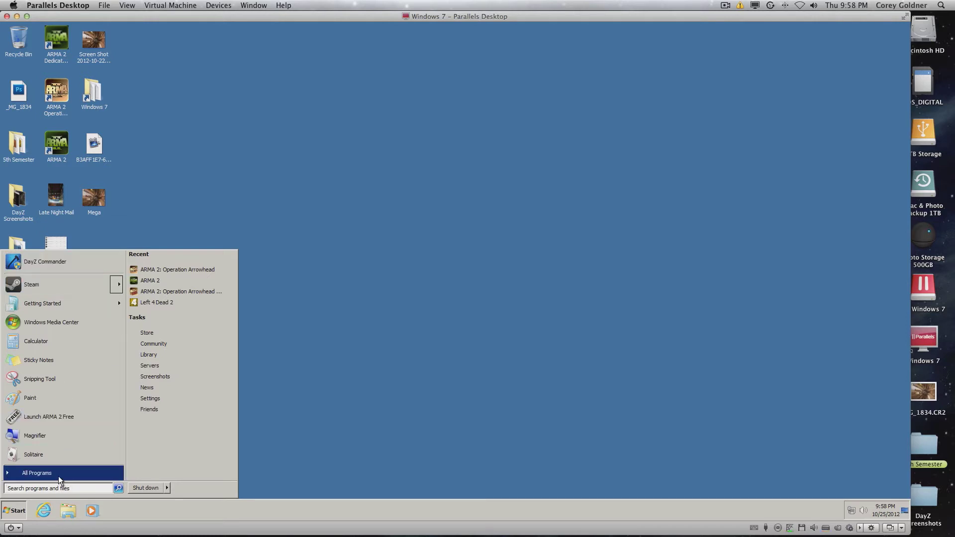
left_click(135, 229)
left_click(15, 510)
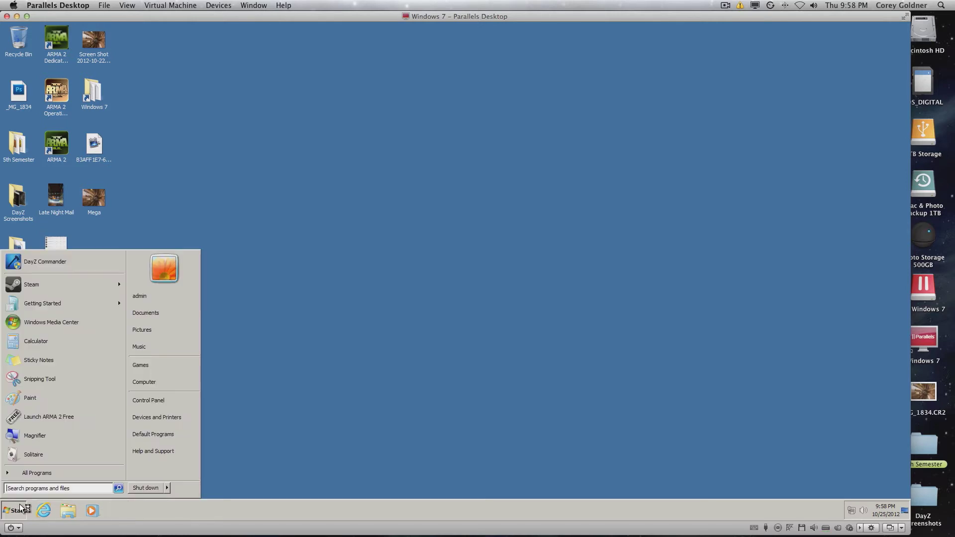
Open a single Control Panel window and reach Personalization with the Windows Classic theme active
left_click(178, 399)
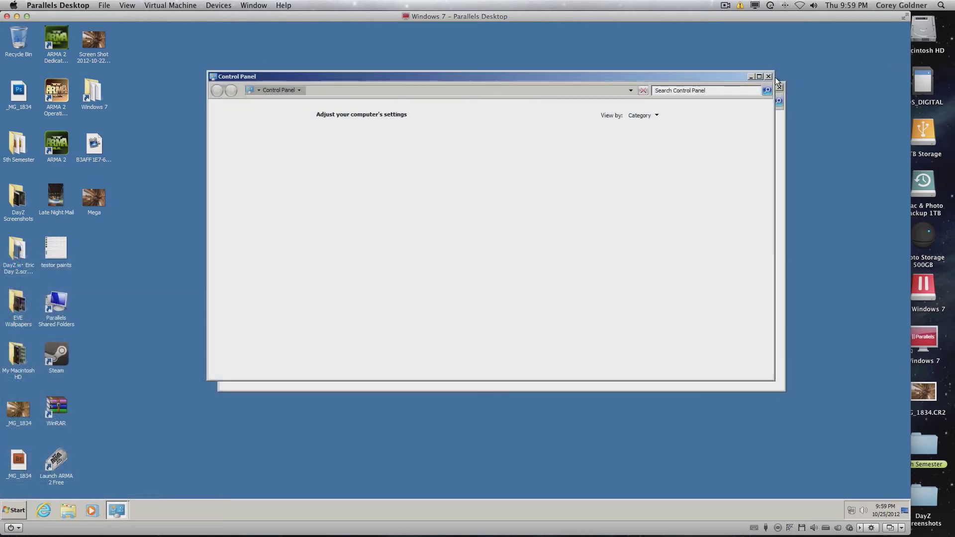
left_click(769, 76)
left_click_drag(531, 86, 414, 68)
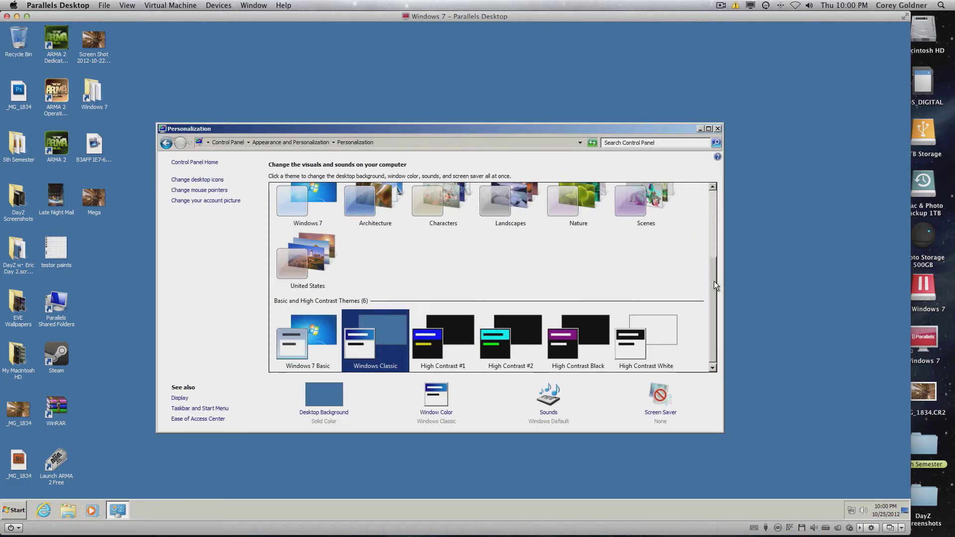
left_click_drag(715, 282, 715, 178)
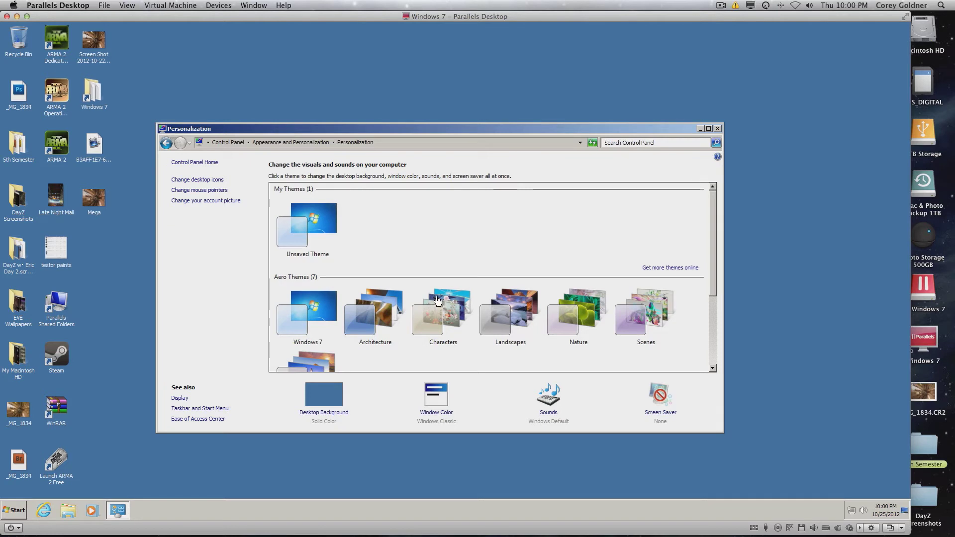
scroll(438, 300, "down", 5)
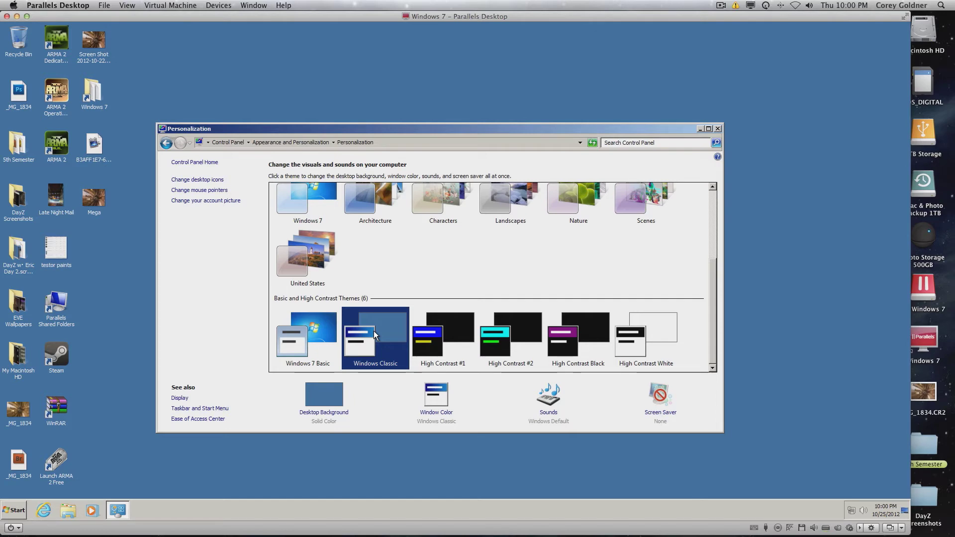
Close the Personalization window, dismiss the Windows Start menu, and open the Time Machine status menu
left_click(718, 129)
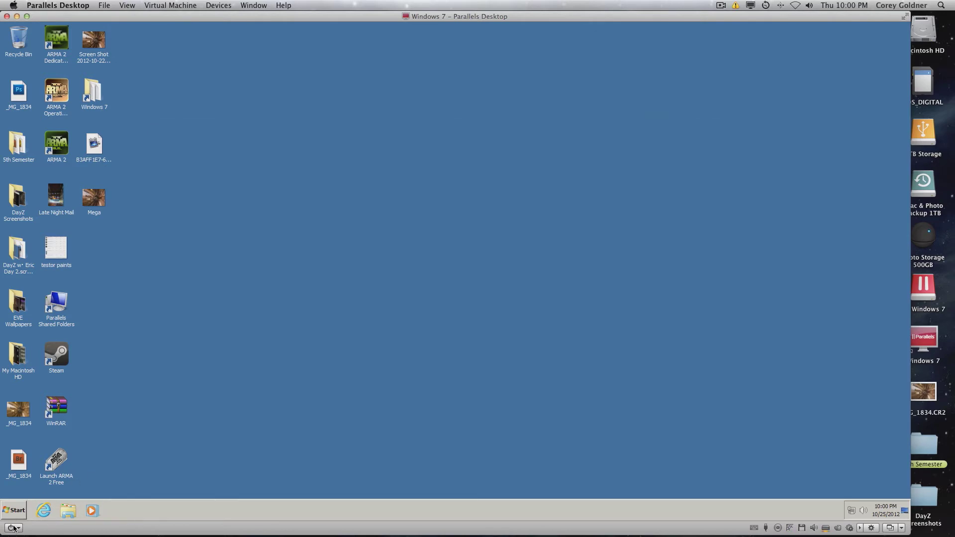
left_click(15, 516)
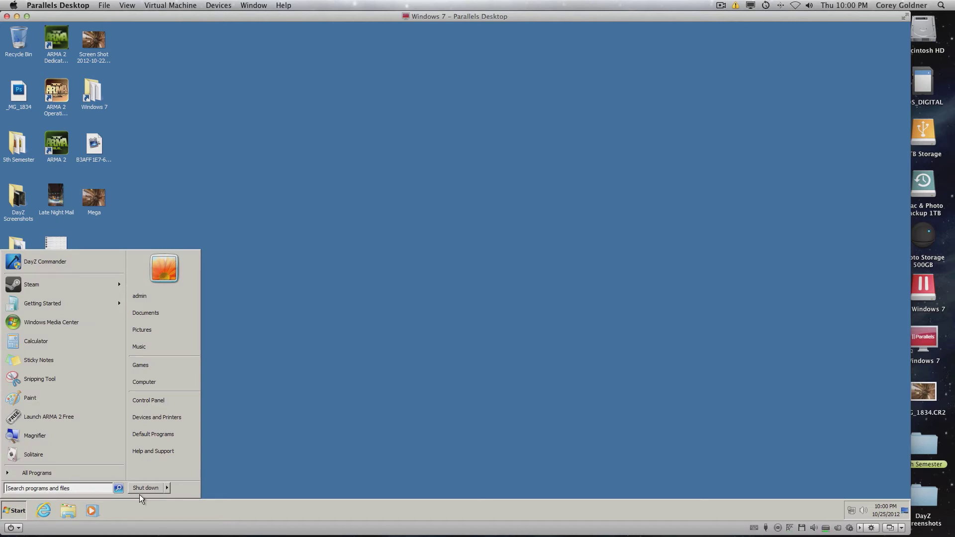
key("Escape")
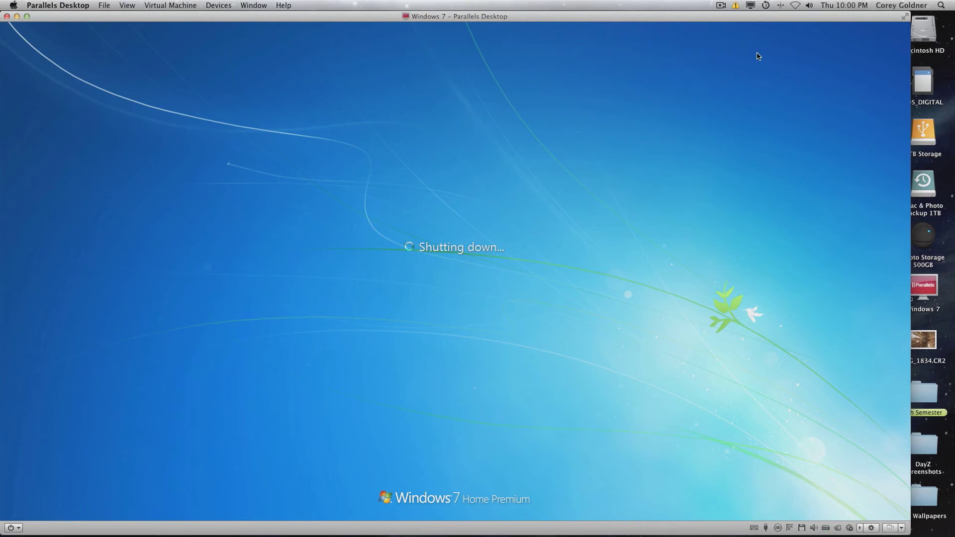
left_click(765, 6)
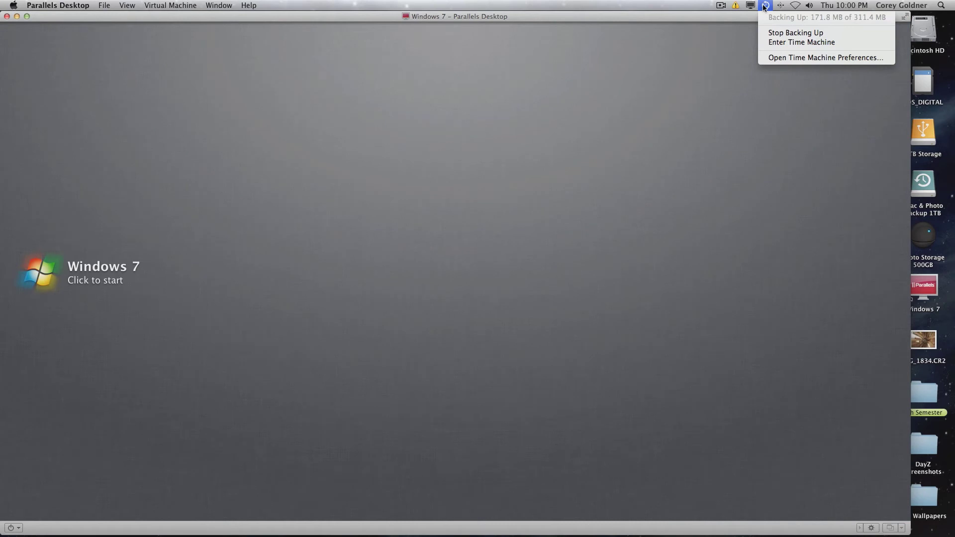
Open Time Machine's preferences from its menu bar status menu
left_click(777, 59)
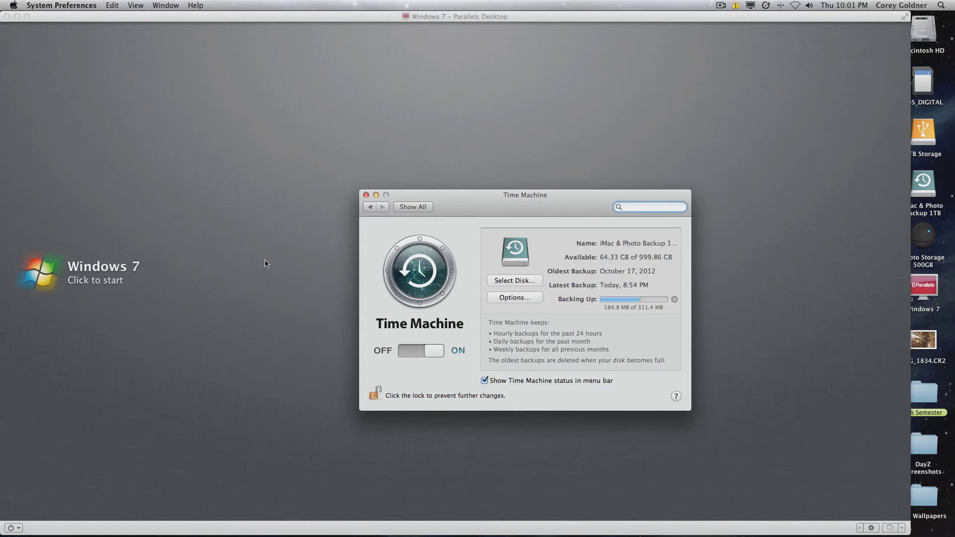
Close the Time Machine preferences and the Windows 7 virtual machine window
left_click(367, 197)
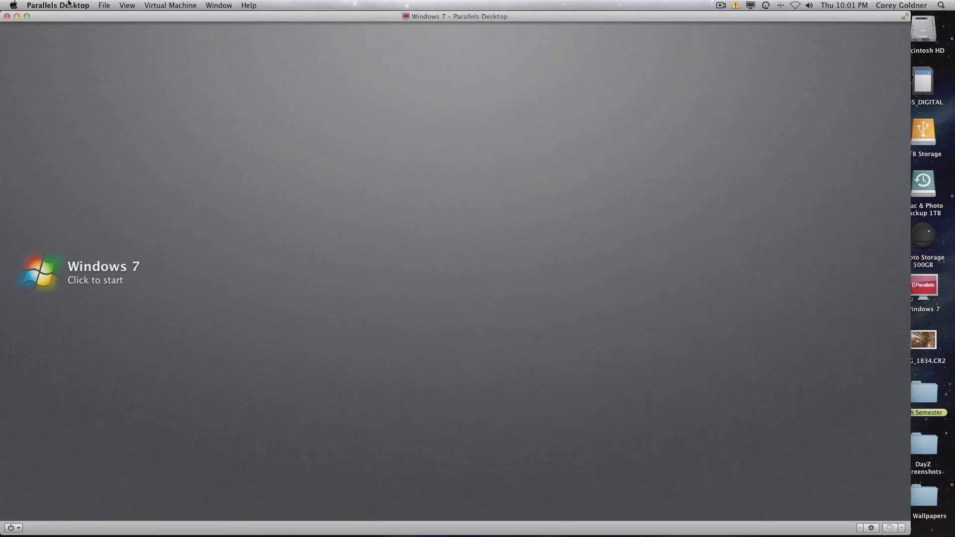
left_click(6, 16)
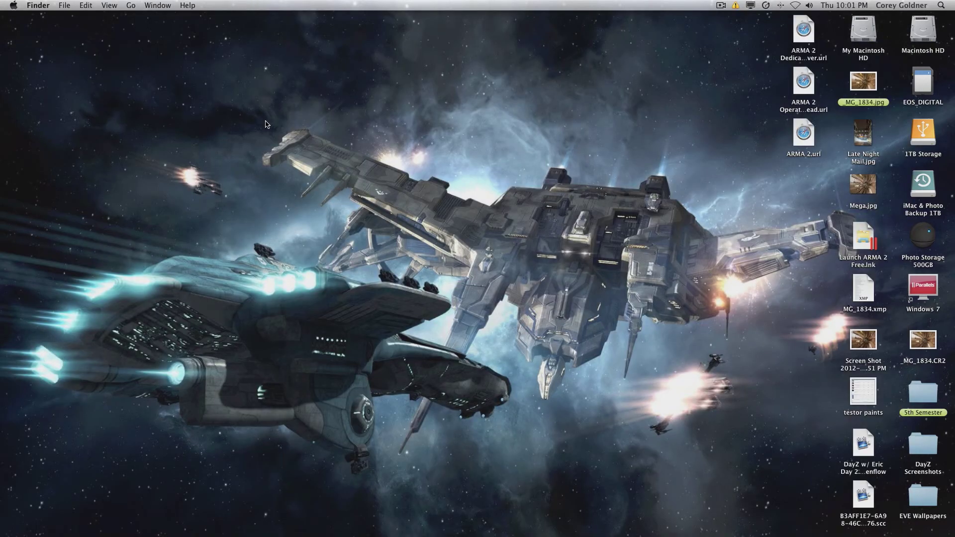
mouse_move(311, 528)
mouse_move(874, 532)
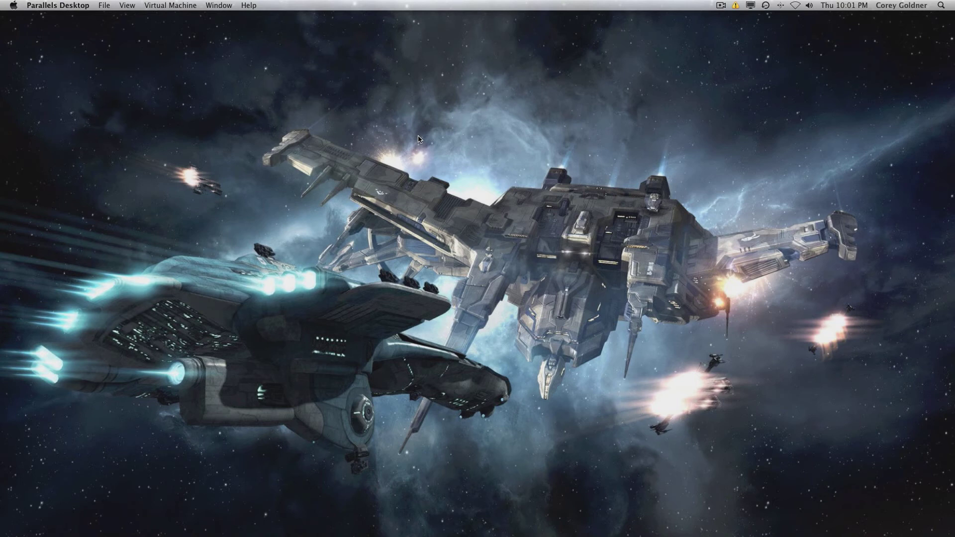
Bring up Force Quit Applications with Cmd+Option+Esc, move it aside, and close it without quitting anything
key("super+alt+Escape")
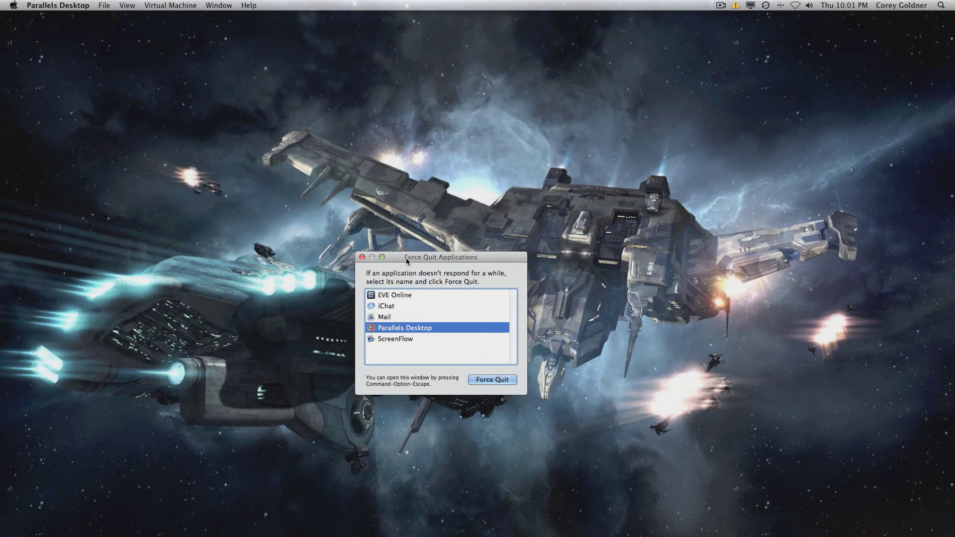
left_click_drag(404, 259, 248, 115)
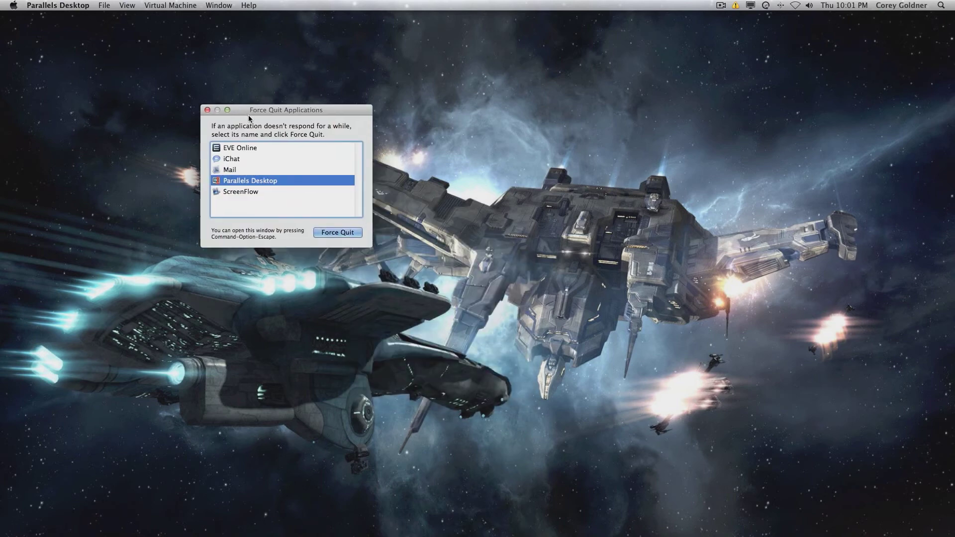
left_click(208, 110)
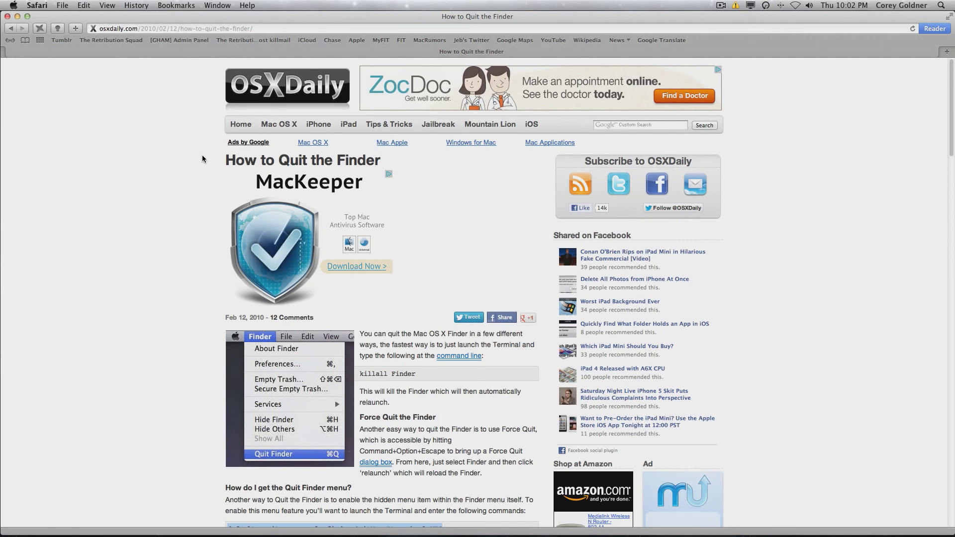
Scroll through the OSXDaily 'How to Quit the Finder' article in Safari
scroll(196, 160, "down", 2)
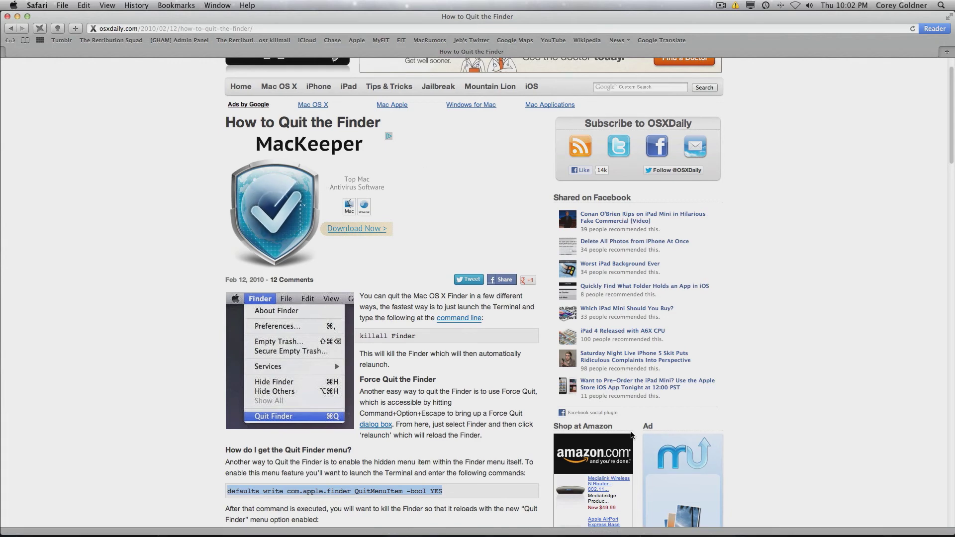
mouse_move(768, 536)
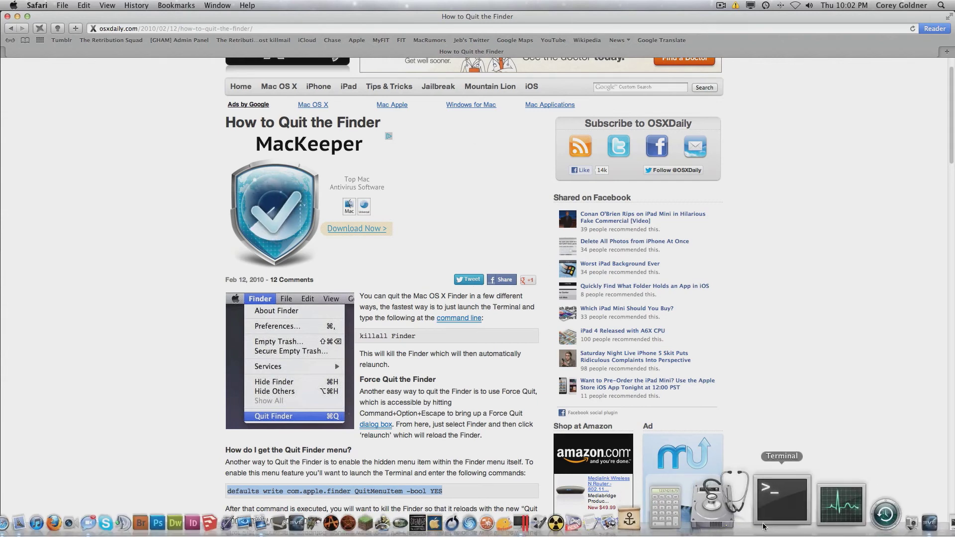
Open and position a Terminal window, then locate the defaults write command in the Safari article
left_click(805, 493)
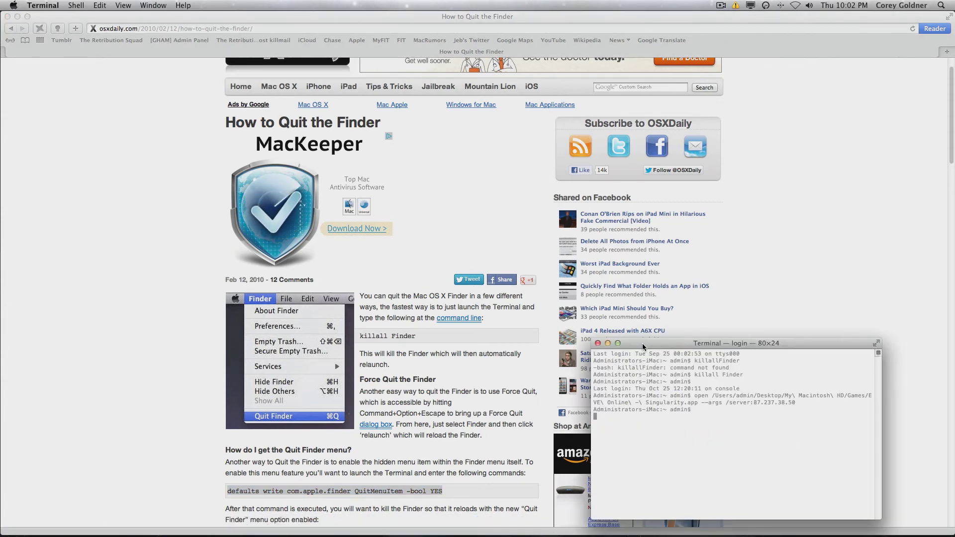
left_click_drag(641, 340, 686, 123)
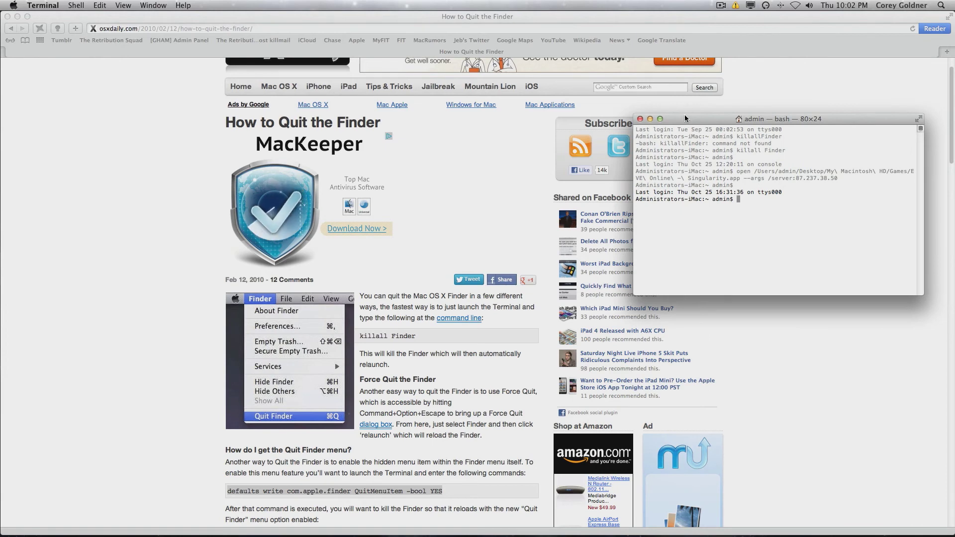
left_click_drag(674, 119, 676, 118)
key("super+Tab")
scroll(443, 216, "down", 6)
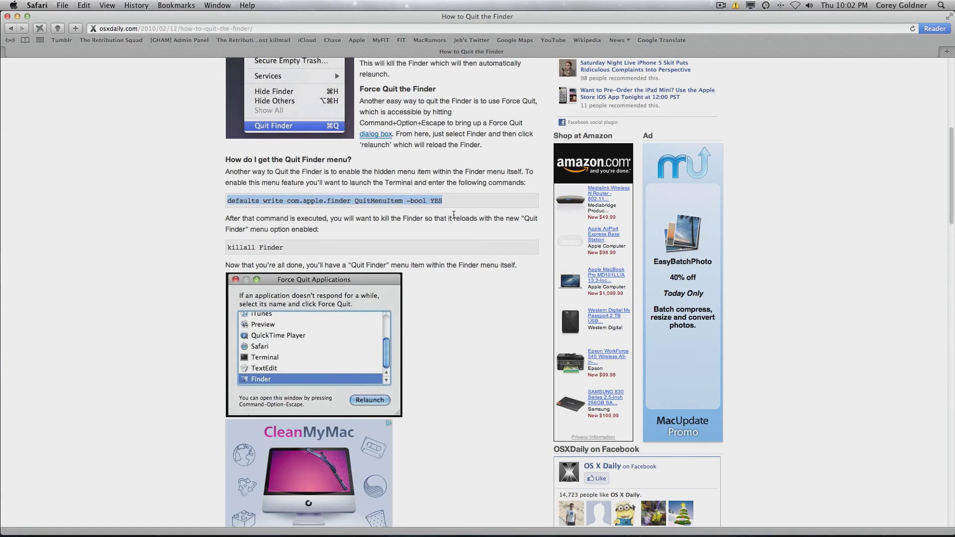
left_click(244, 28)
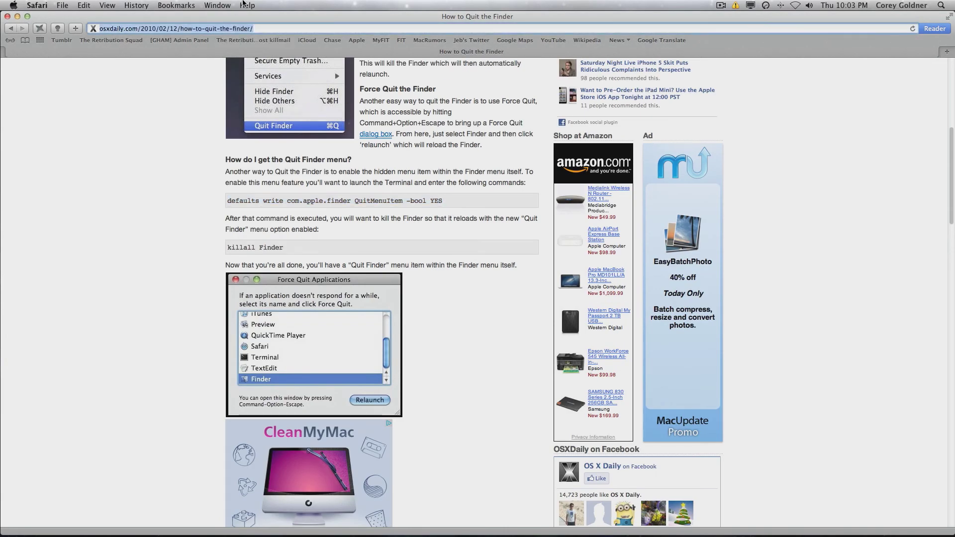
left_click(121, 203)
scroll(125, 204, "up", 1)
scroll(126, 204, "up", 4)
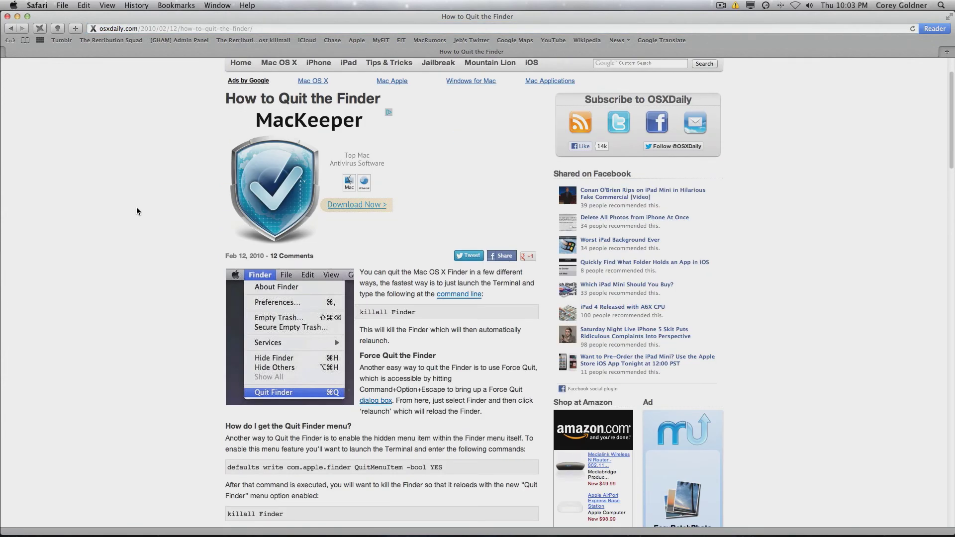
scroll(136, 207, "down", 2)
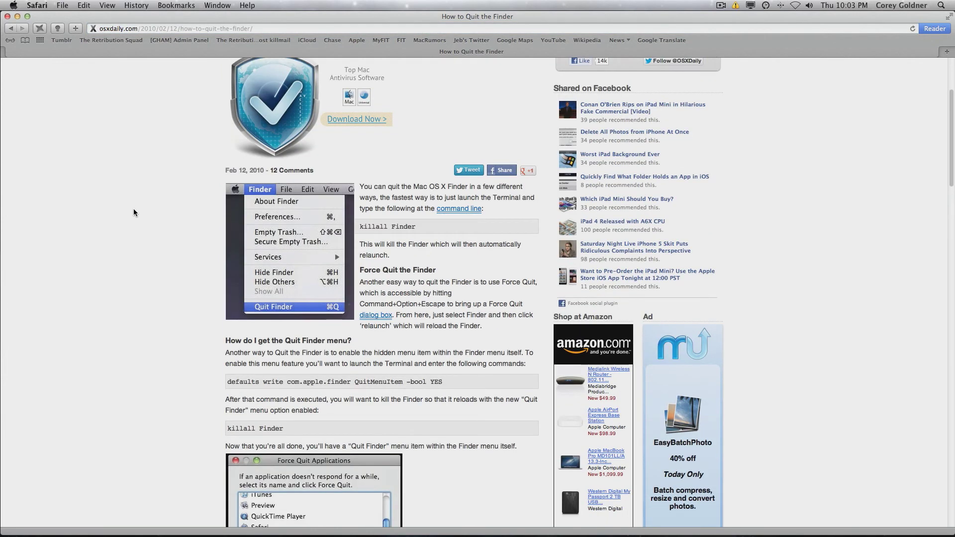
scroll(133, 213, "down", 2)
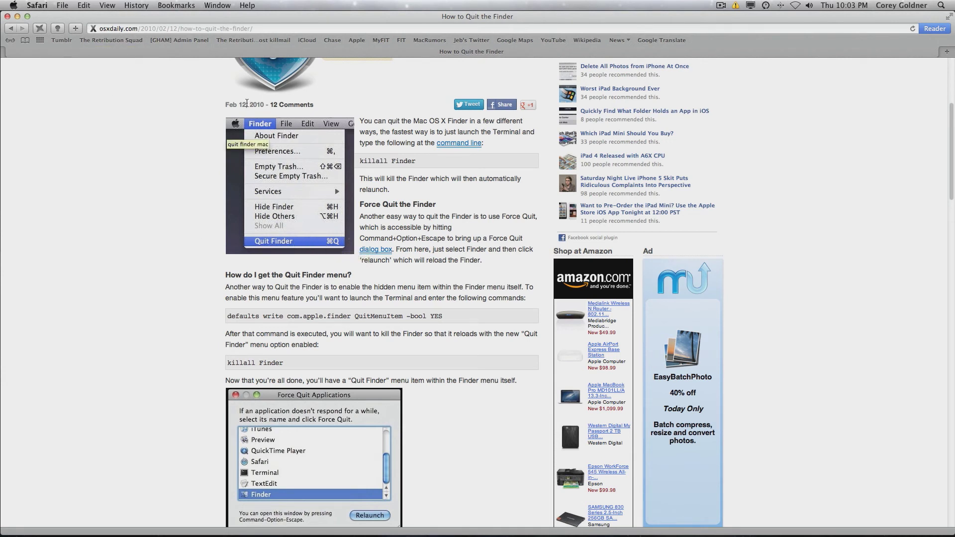
Run 'defaults write com.apple.finder QuitMenuItem -bool YES' in Terminal, then type killall Finder
left_click_drag(227, 317, 466, 318)
key("super+c")
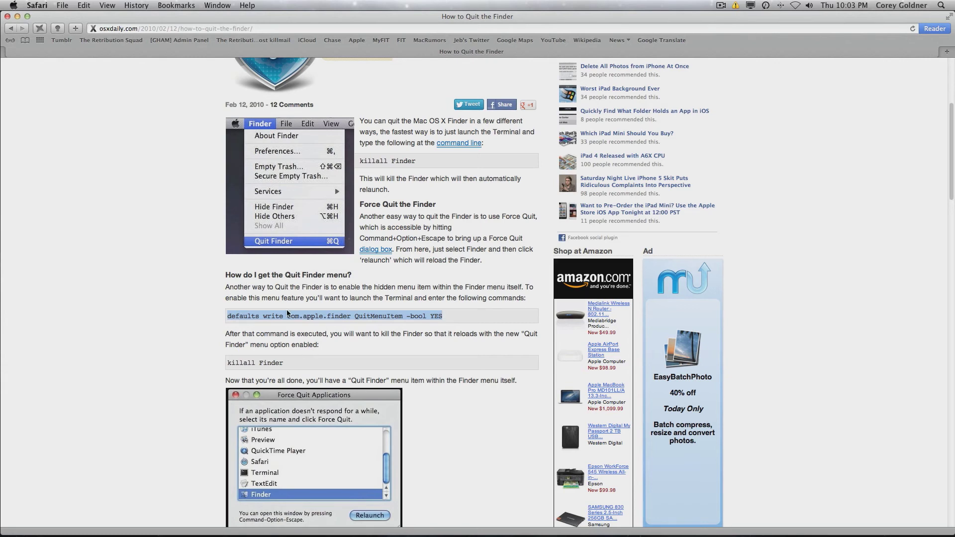
key("super+Tab")
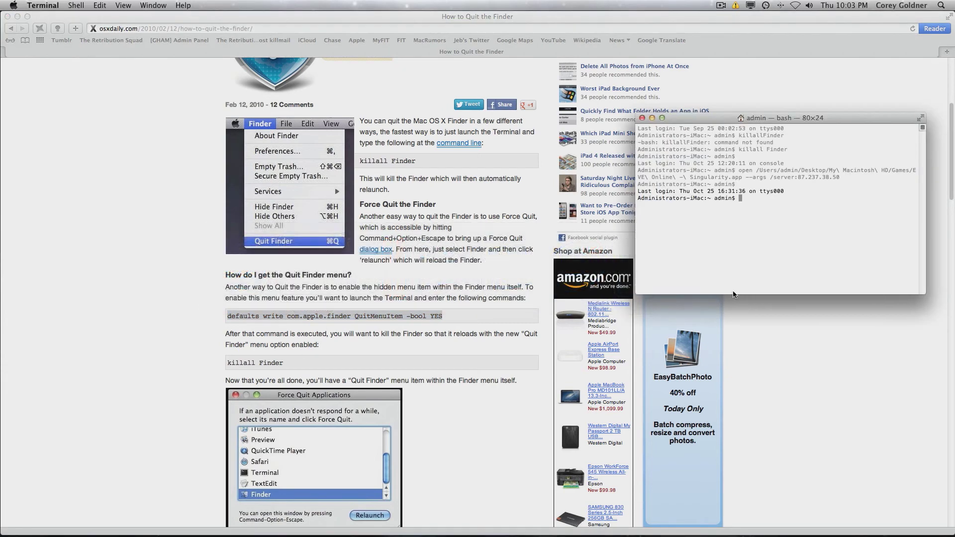
key("super+v")
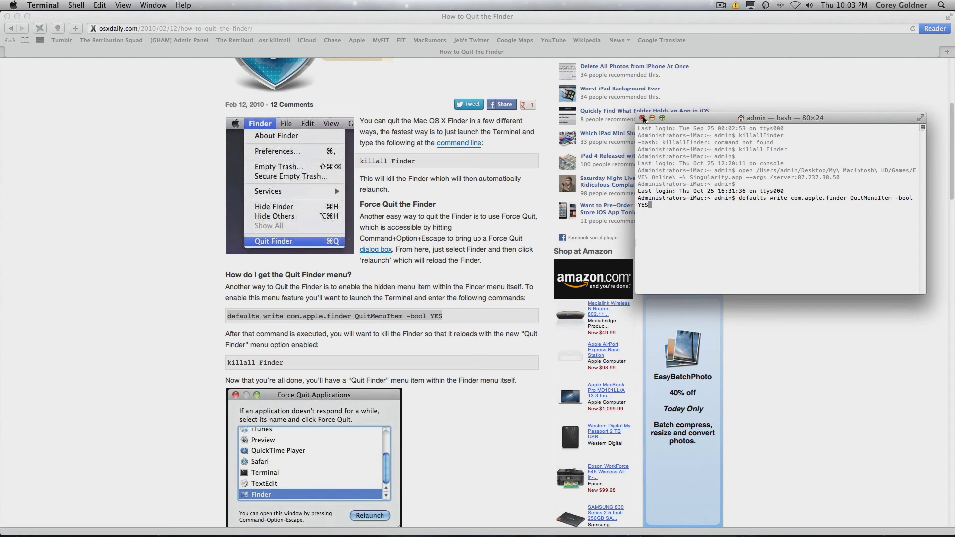
key("Return")
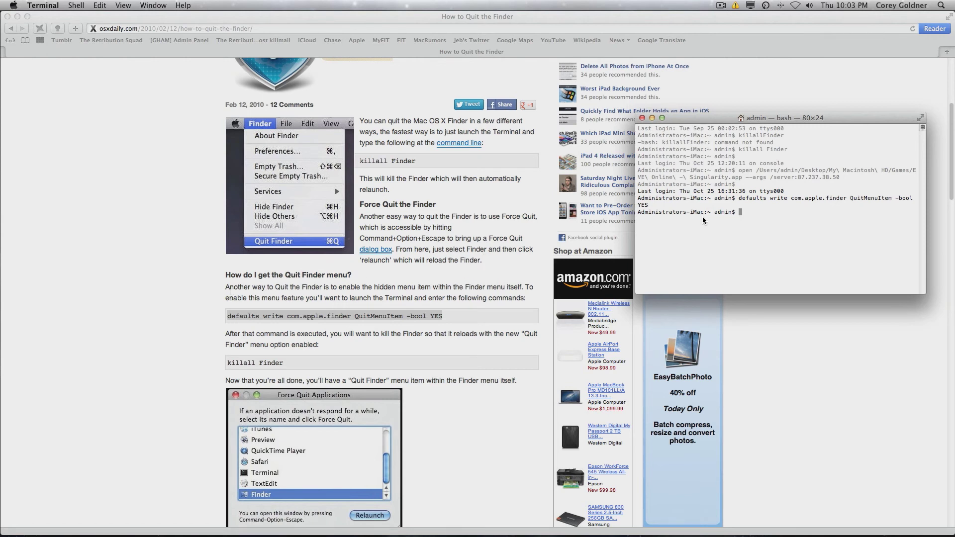
type("killall Finder")
left_click(166, 220)
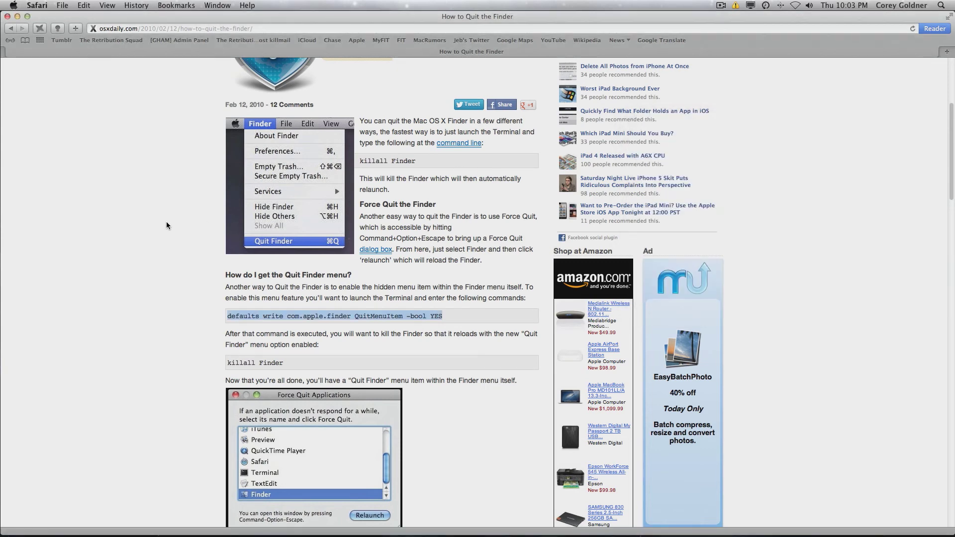
Hide Safari and run killall Finder in Terminal to restart Finder
key("cmd+h")
mouse_move(74, 525)
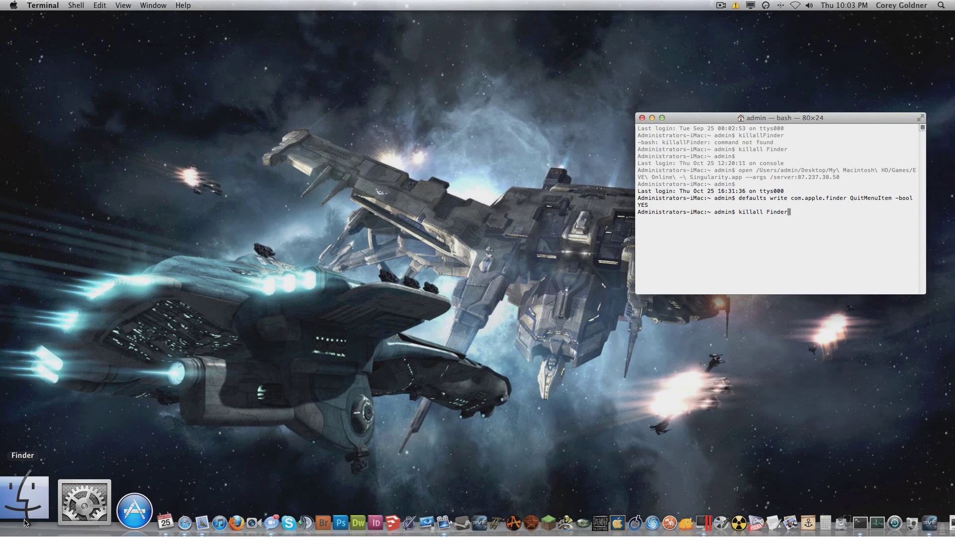
left_click(25, 522)
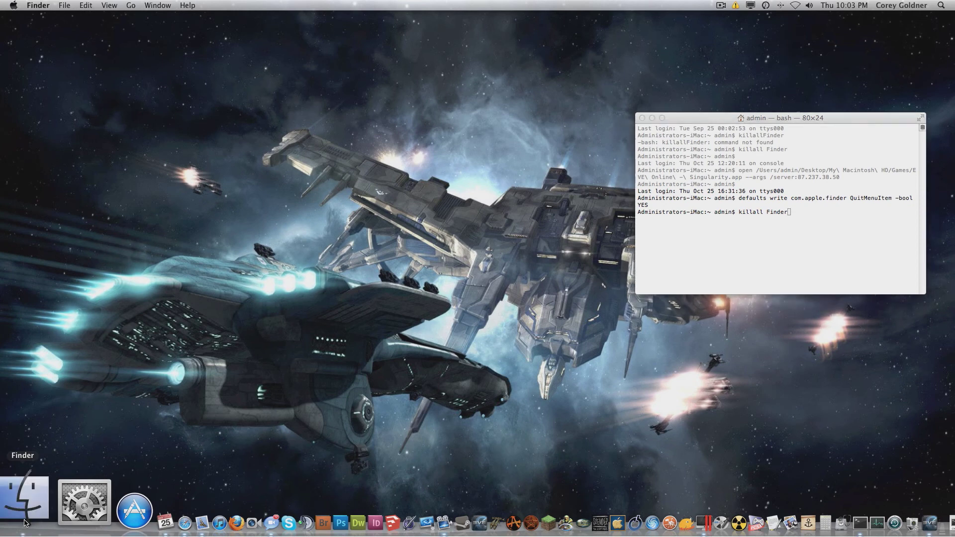
left_click_drag(687, 122, 401, 106)
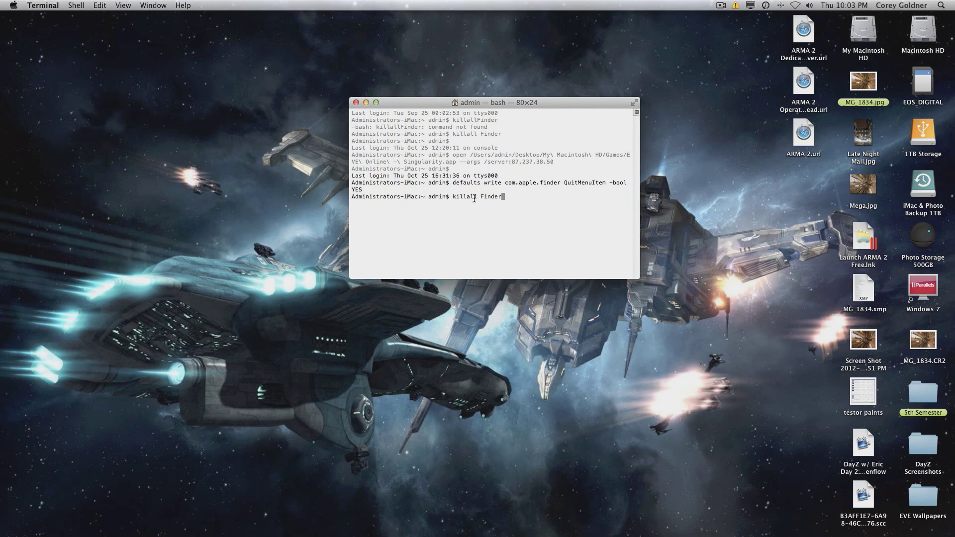
key("Return")
Close Terminal and quit Finder using its new Quit Finder menu item
left_click(355, 102)
left_click(147, 60)
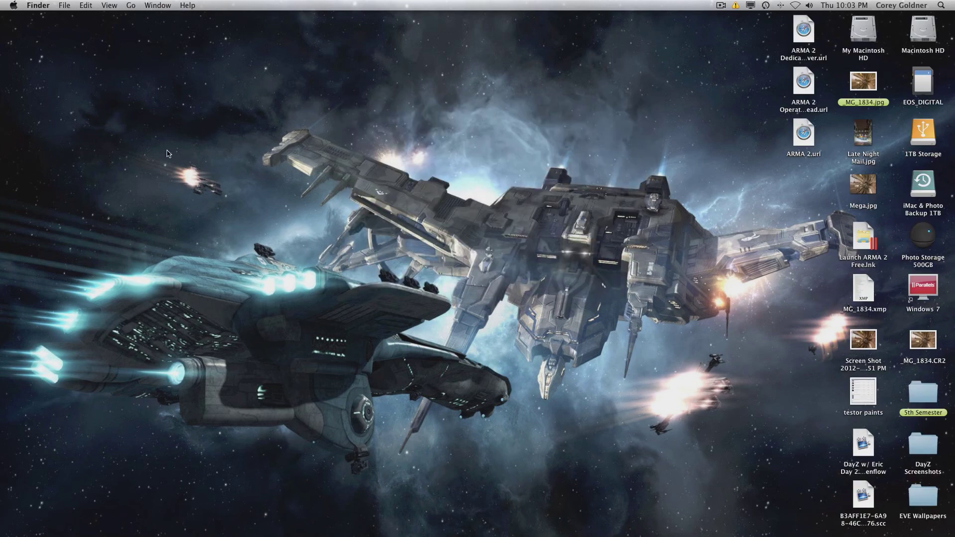
left_click(36, 5)
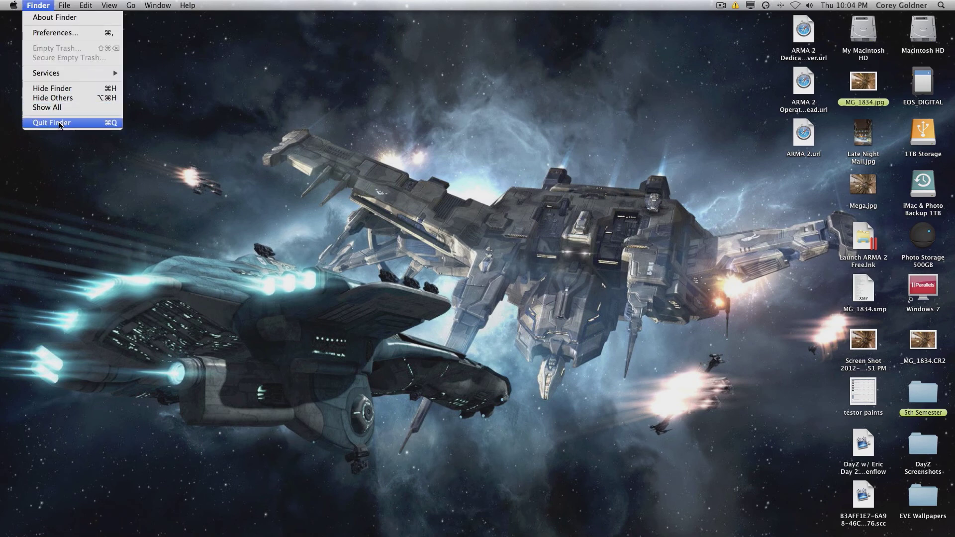
left_click(51, 123)
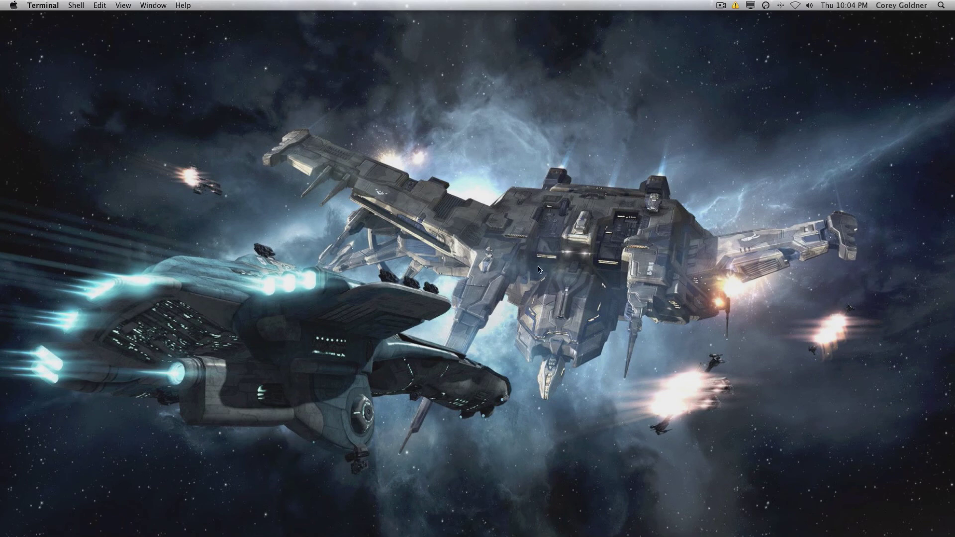
mouse_move(498, 533)
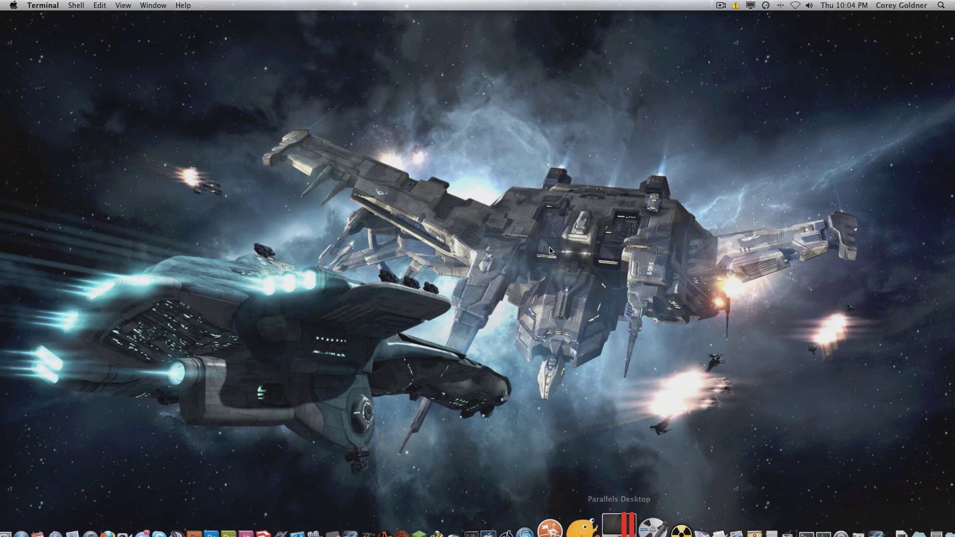